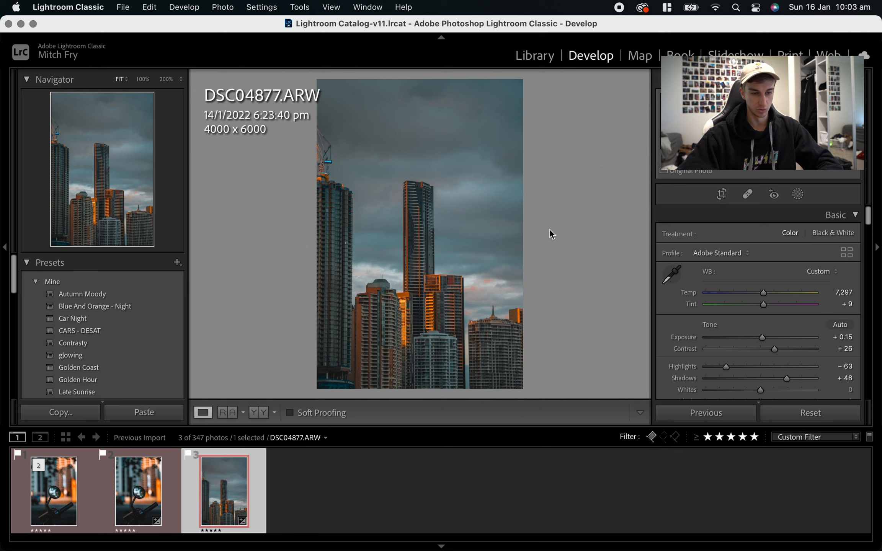
Select the DSC04741 motorbike mirror photo together with the DSC04877 skyline photo, and open both for editing in Photoshop
{"action": "key", "text": "Left"}
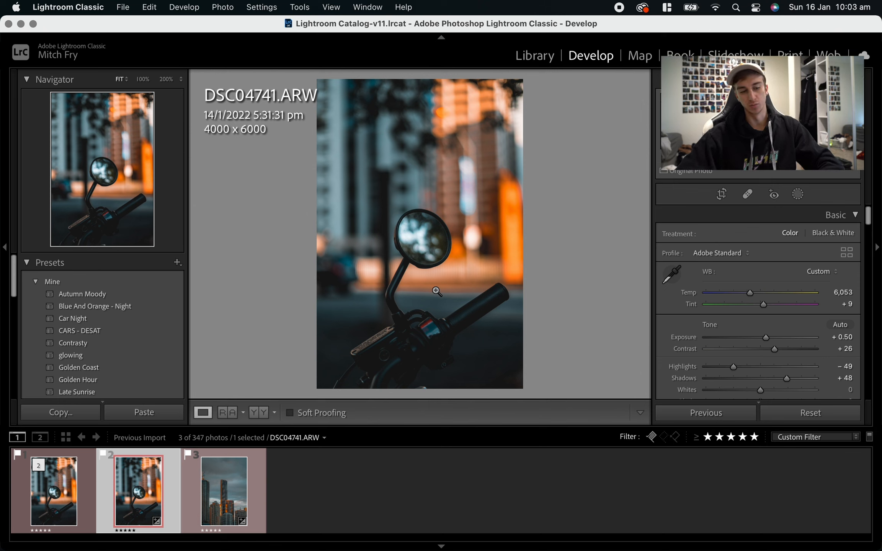
{"action": "key", "text": "Right"}
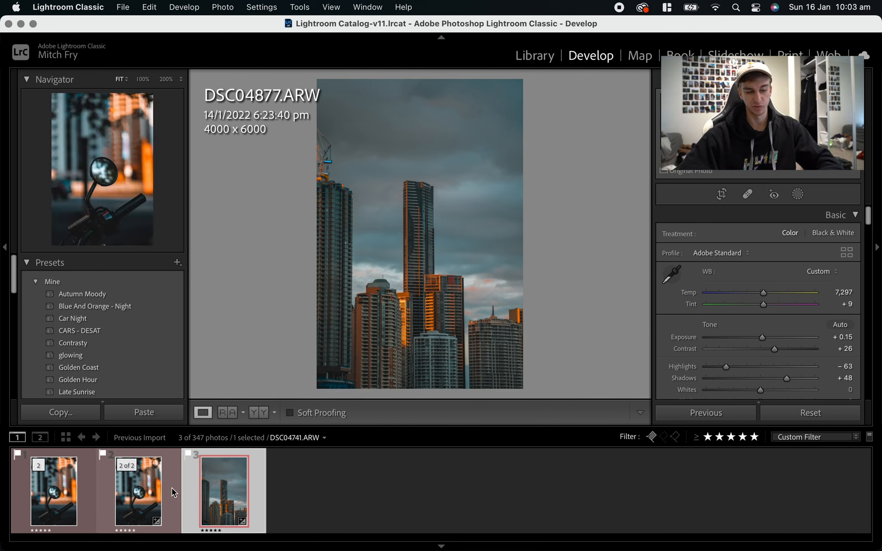
{"action": "left_click", "coordinate": [152, 494]}
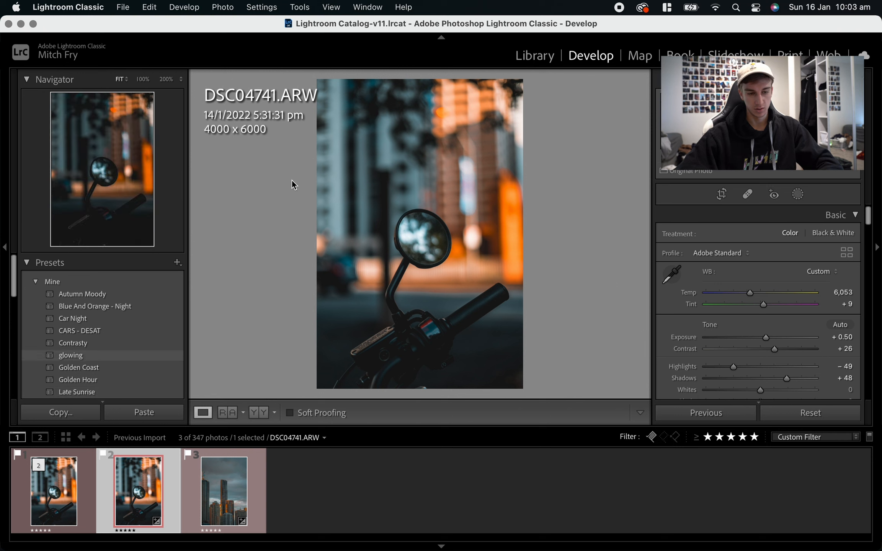
{"action": "left_click", "coordinate": [223, 497], "text": "super"}
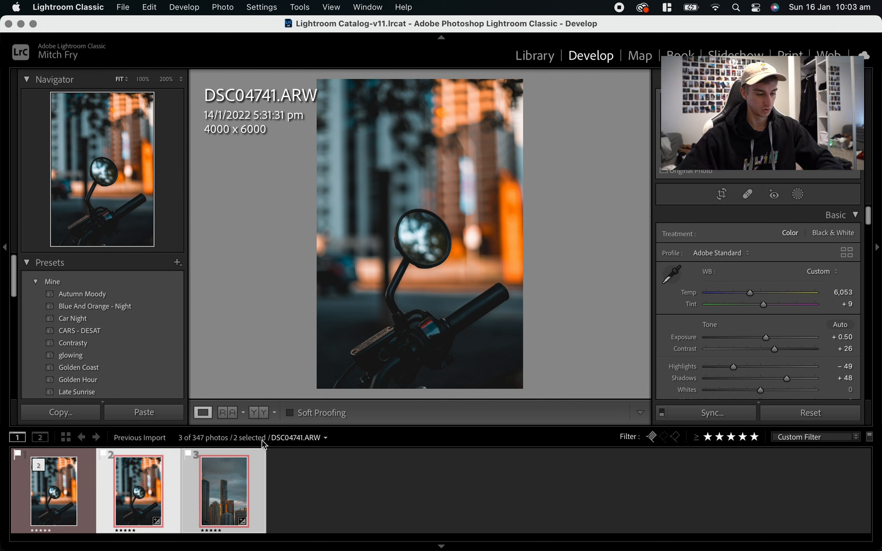
{"action": "right_click", "coordinate": [210, 499]}
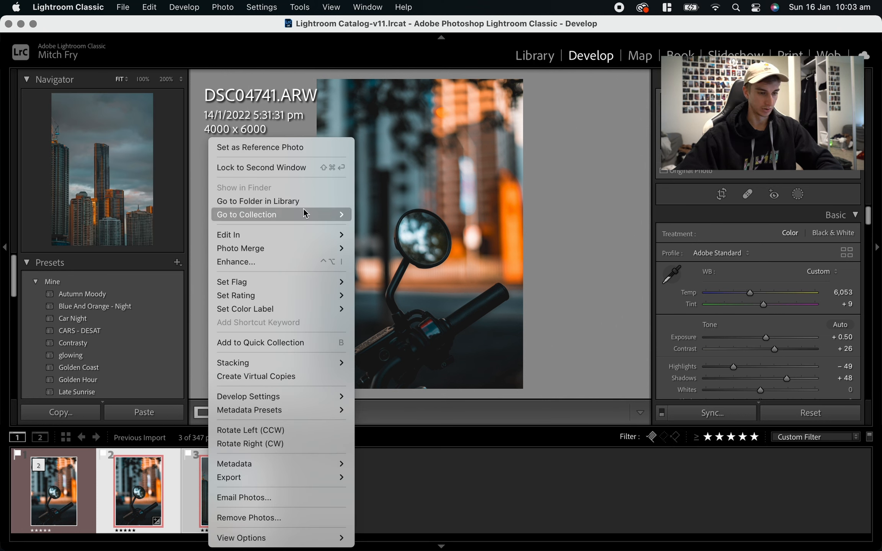
{"action": "mouse_move", "coordinate": [299, 231]}
{"action": "left_click", "coordinate": [420, 230]}
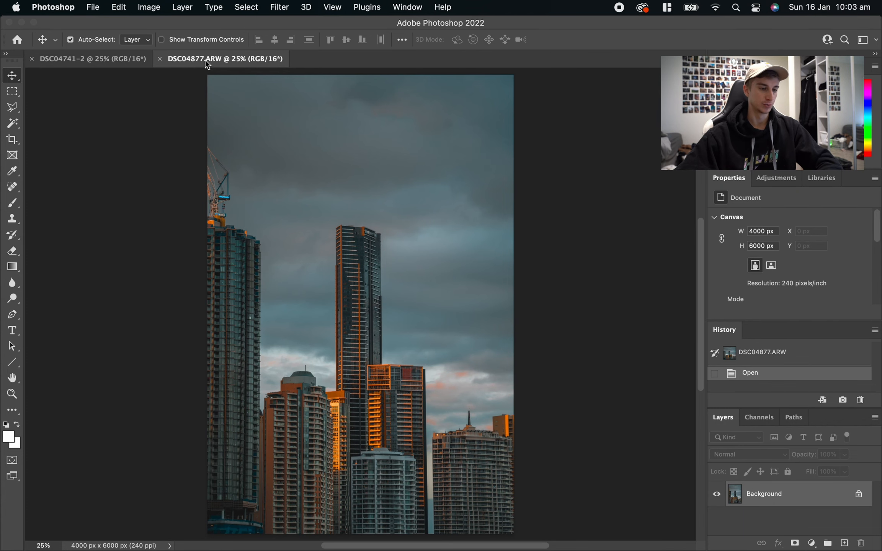
Float the DSC04877 skyline document, copy its image onto the DSC04741-2 mirror document as a layer, and align it with the canvas
{"action": "left_click_drag", "start_coordinate": [213, 60], "coordinate": [483, 117]}
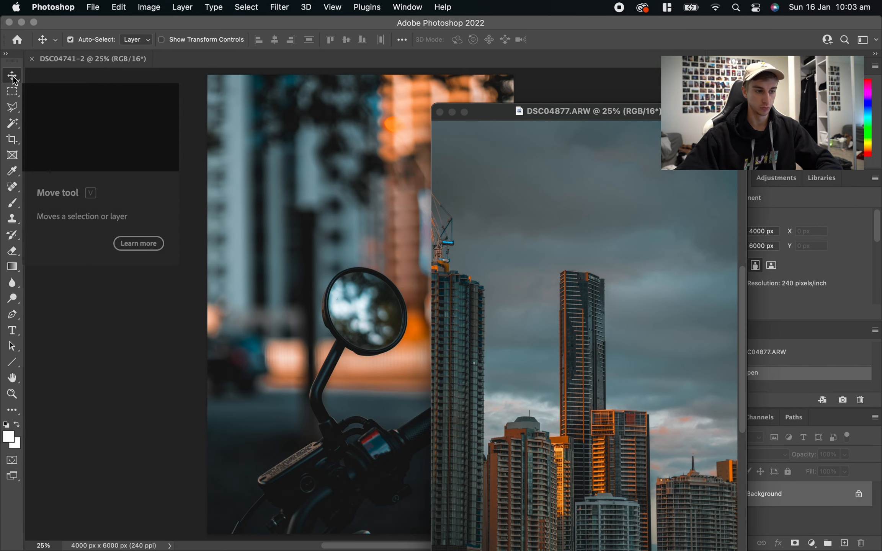
{"action": "left_click_drag", "start_coordinate": [593, 369], "coordinate": [392, 235]}
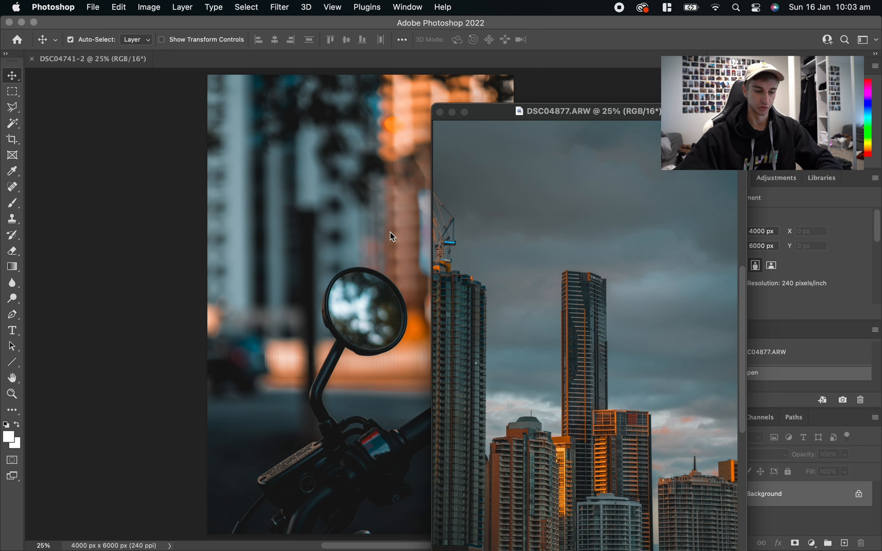
{"action": "left_click_drag", "start_coordinate": [339, 251], "coordinate": [339, 251]}
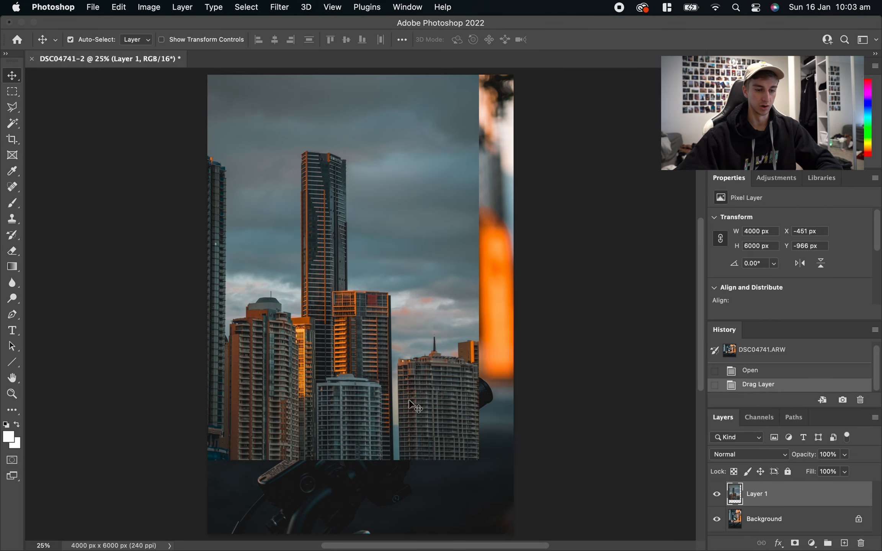
{"action": "left_click_drag", "start_coordinate": [306, 271], "coordinate": [317, 336]}
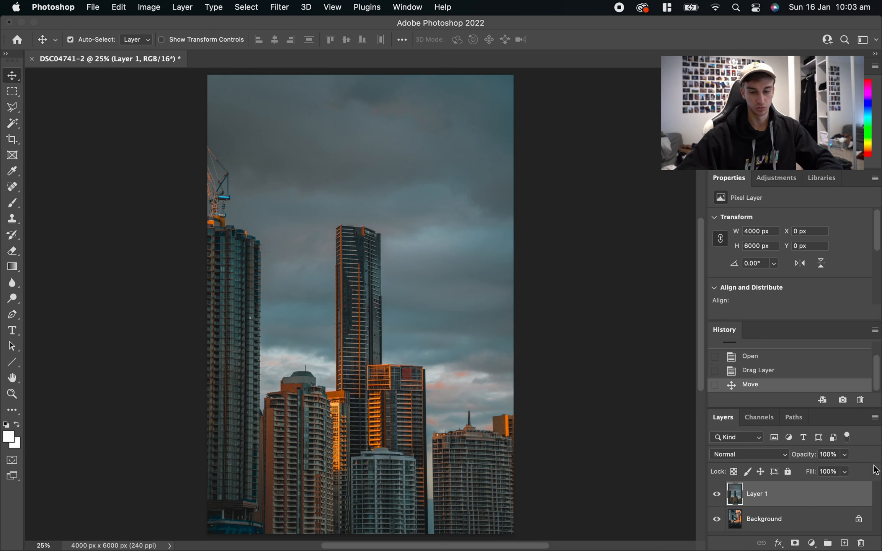
Lower the opacity of the skyline layer, Layer 1, to 53%
{"action": "left_click", "coordinate": [845, 456]}
{"action": "left_click", "coordinate": [781, 522]}
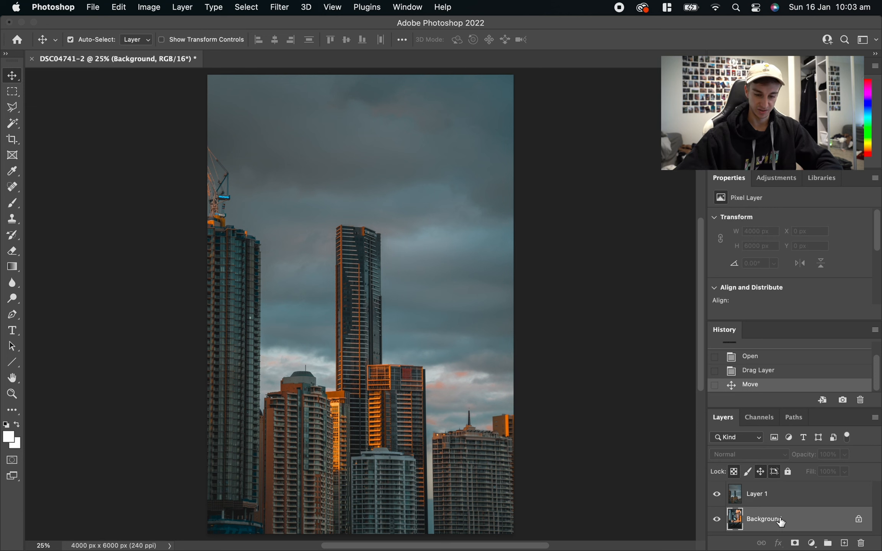
{"action": "left_click", "coordinate": [774, 494]}
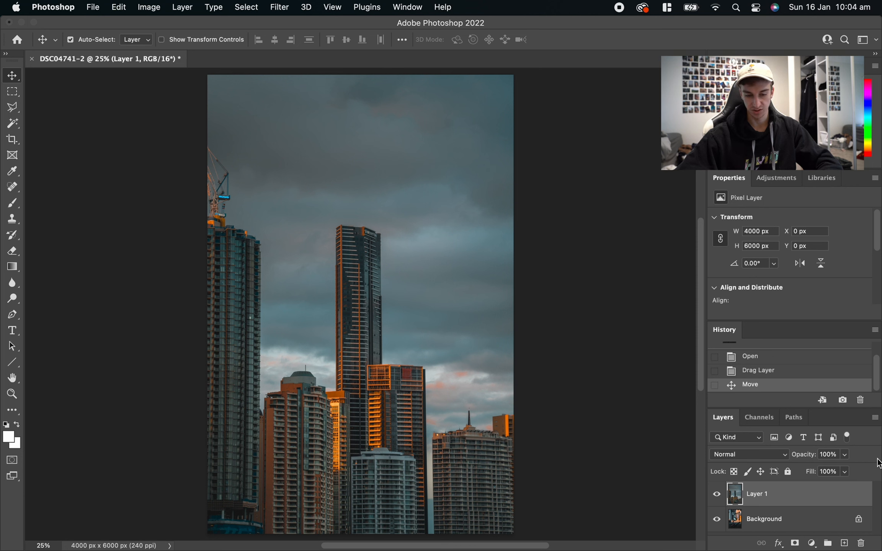
{"action": "left_click", "coordinate": [846, 454]}
{"action": "left_click_drag", "start_coordinate": [846, 467], "coordinate": [819, 473]}
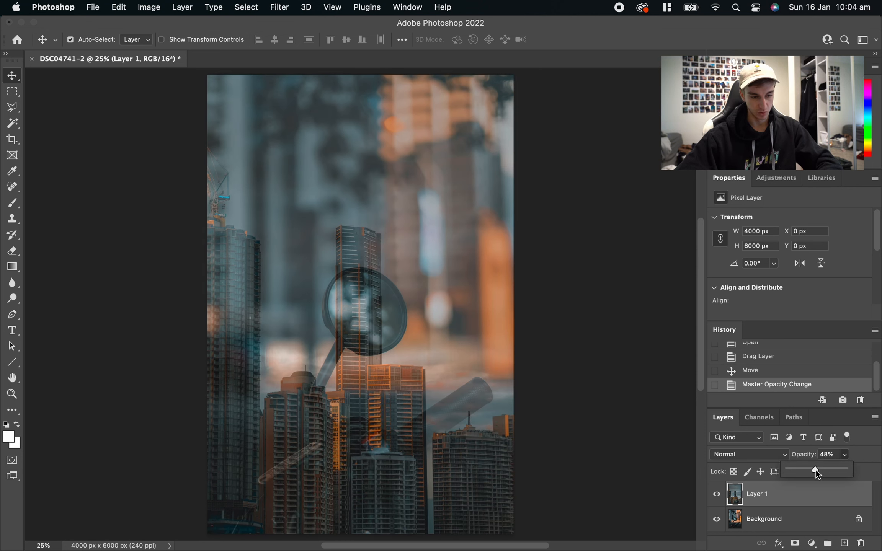
{"action": "left_click", "coordinate": [751, 445]}
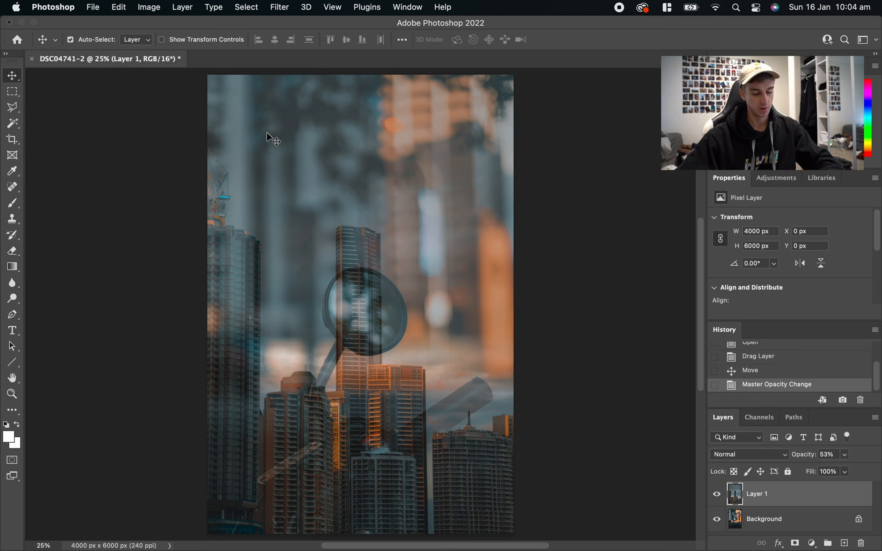
Free-transform the skyline layer to about 72% scale and position its buildings over the motorbike mirror
{"action": "key", "text": "ctrl+t"}
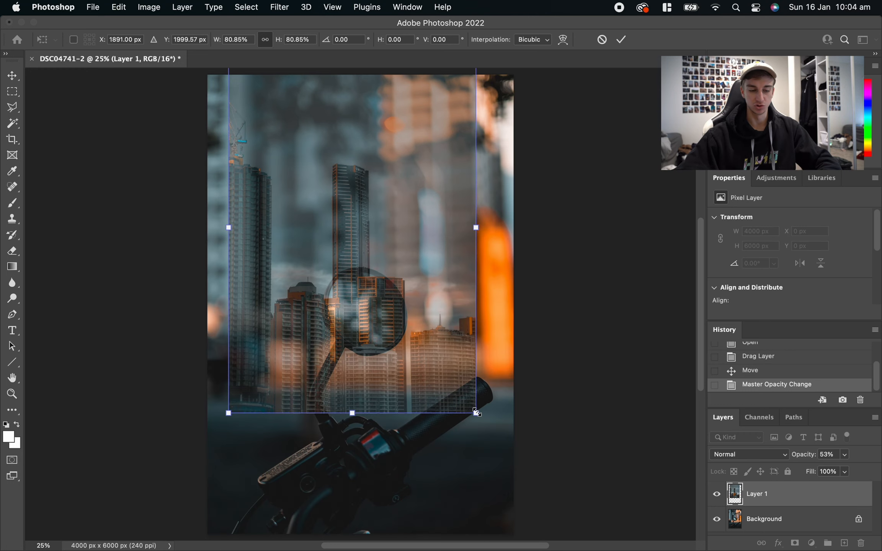
{"action": "left_click_drag", "start_coordinate": [477, 412], "coordinate": [443, 390]}
{"action": "left_click_drag", "start_coordinate": [392, 321], "coordinate": [409, 320]}
{"action": "scroll", "coordinate": [394, 306], "scroll_direction": "up", "scroll_amount": 5}
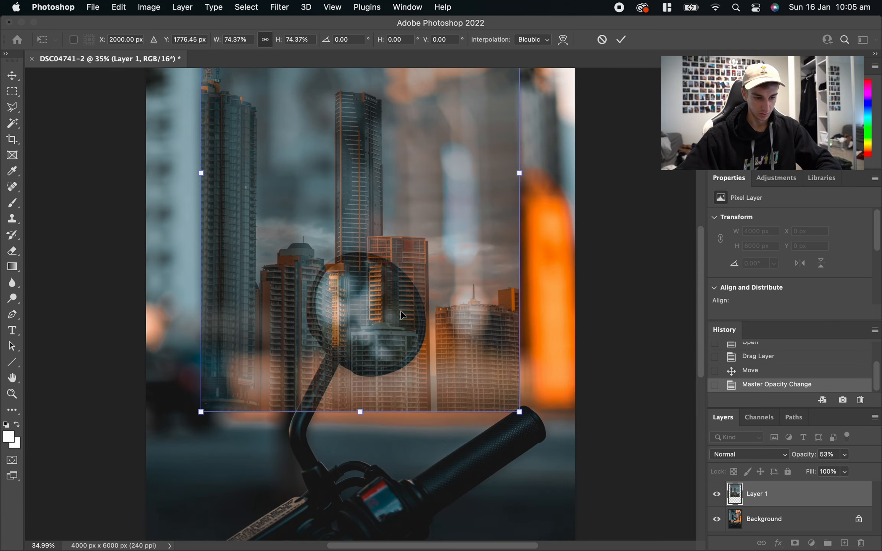
{"action": "scroll", "coordinate": [403, 315], "scroll_direction": "up", "scroll_amount": 2}
{"action": "mouse_move", "coordinate": [402, 315]}
{"action": "left_mouse_down"}
{"action": "mouse_move", "coordinate": [392, 315]}
{"action": "mouse_move", "coordinate": [400, 314]}
{"action": "left_mouse_up"}
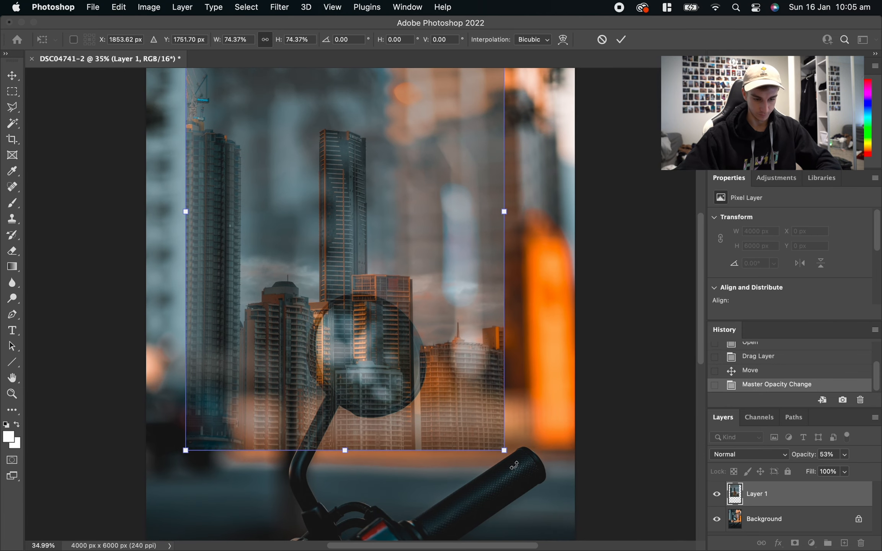
{"action": "left_click_drag", "start_coordinate": [502, 447], "coordinate": [439, 352]}
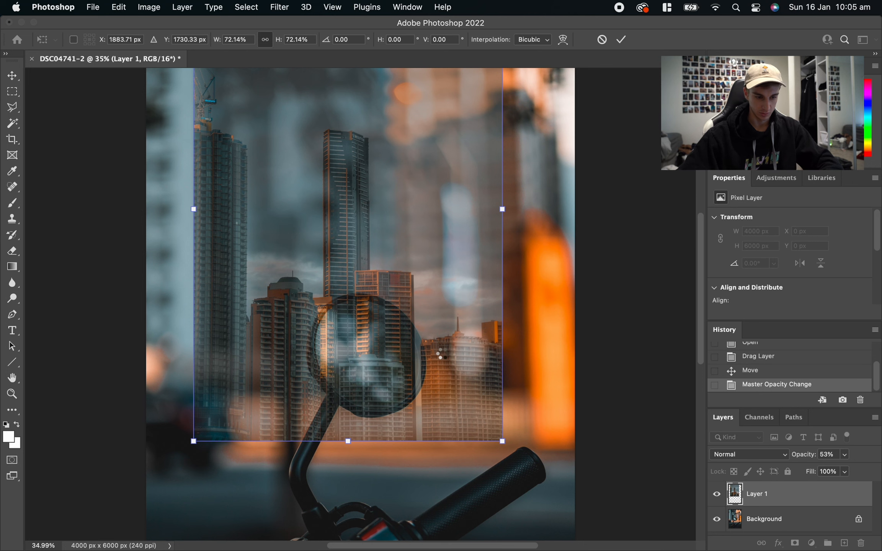
{"action": "key", "text": "Return"}
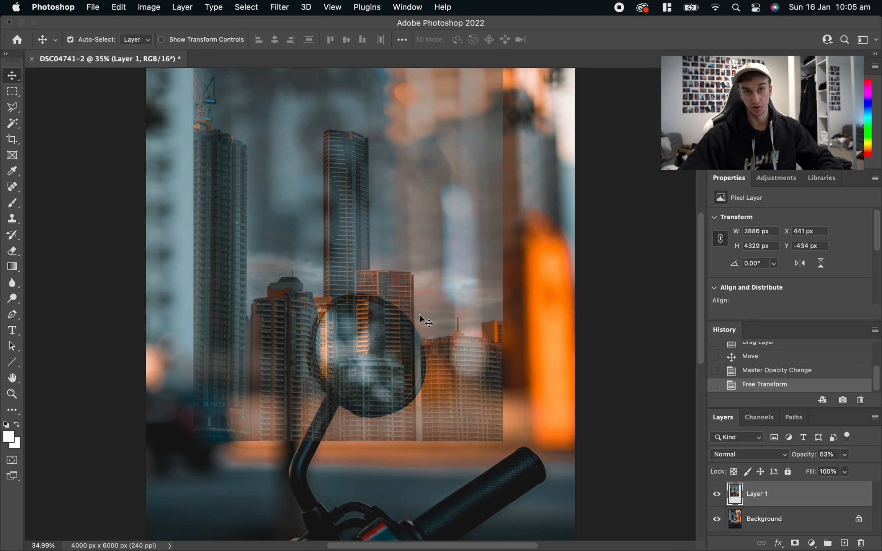
Start a Polygonal Lasso outline on the skyline layer, tracing down the right inner edge of the mirror glass
{"action": "left_click", "coordinate": [17, 109]}
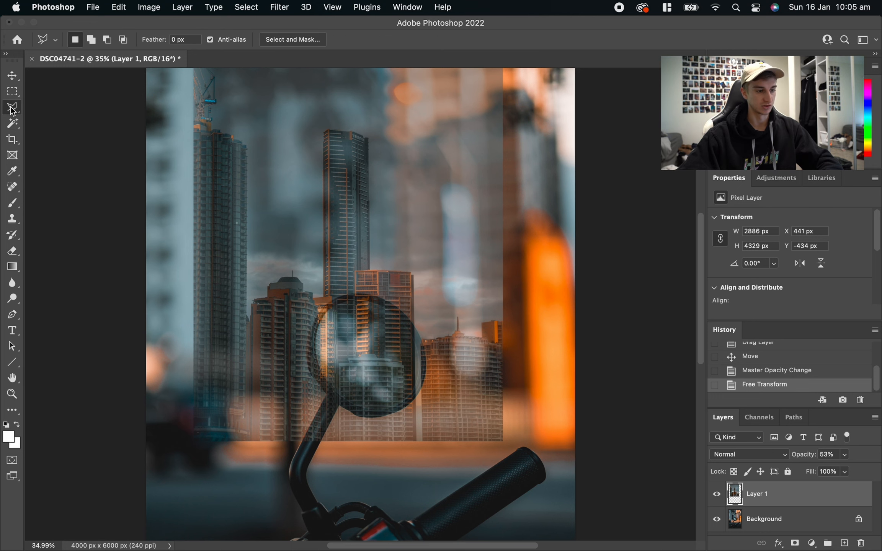
{"action": "scroll", "coordinate": [354, 354], "scroll_direction": "up", "scroll_amount": 8}
{"action": "scroll", "coordinate": [523, 339], "scroll_direction": "down", "scroll_amount": 5}
{"action": "scroll", "coordinate": [522, 340], "scroll_direction": "right", "scroll_amount": 5}
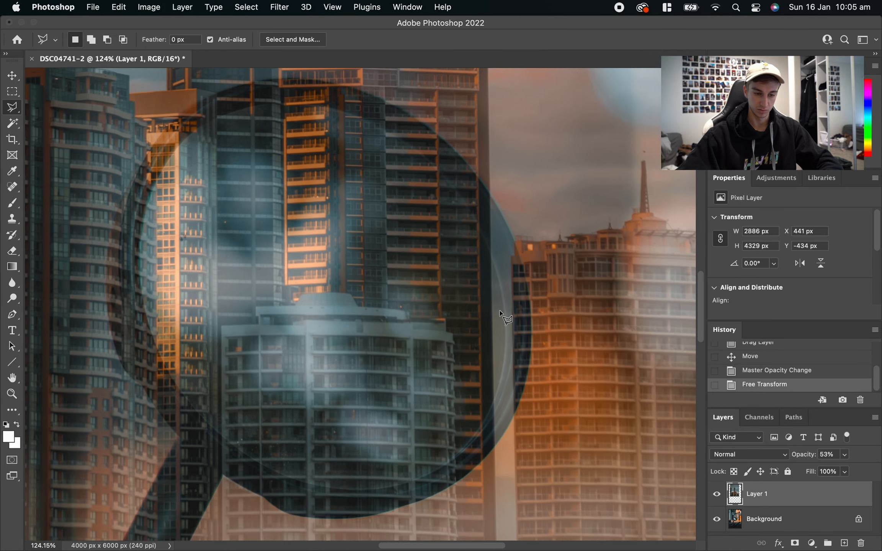
{"action": "scroll", "coordinate": [500, 313], "scroll_direction": "up", "scroll_amount": 3}
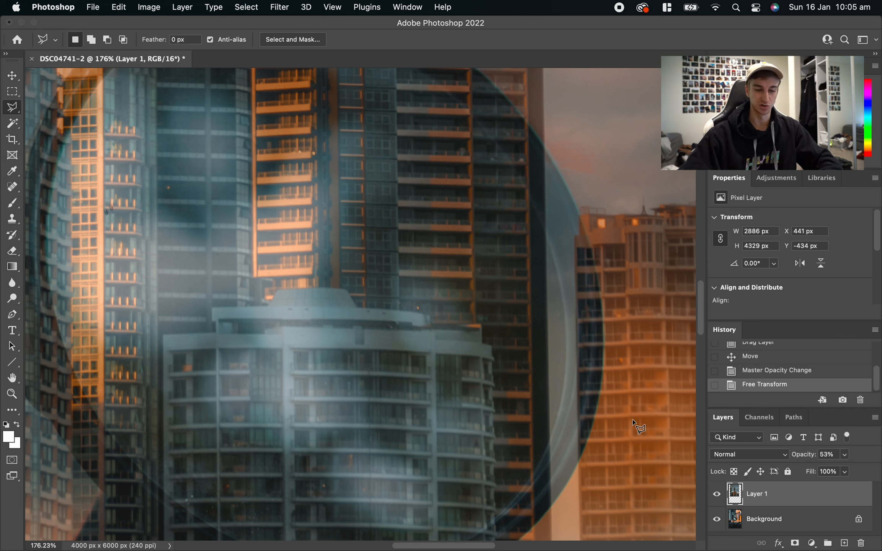
{"action": "left_click", "coordinate": [546, 239]}
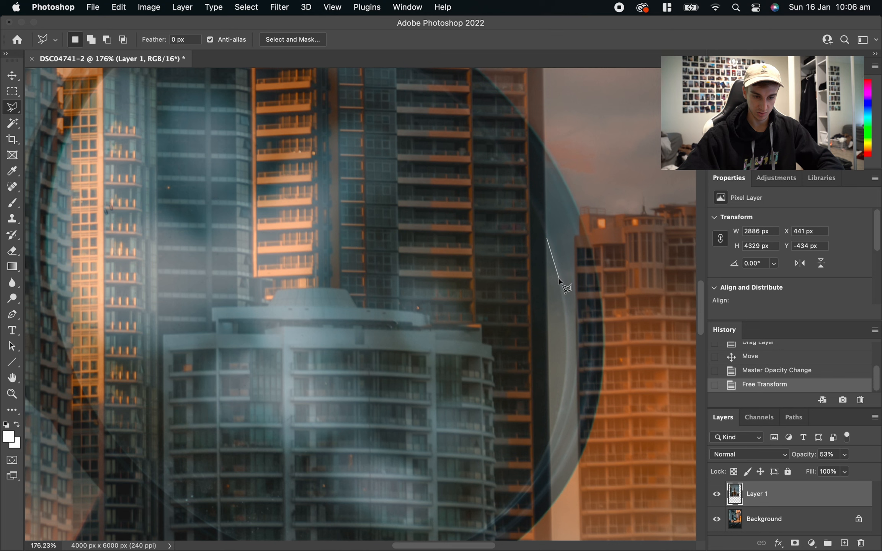
{"action": "left_click", "coordinate": [567, 326]}
{"action": "left_click", "coordinate": [567, 351]}
{"action": "left_click", "coordinate": [562, 397]}
{"action": "left_click", "coordinate": [548, 444]}
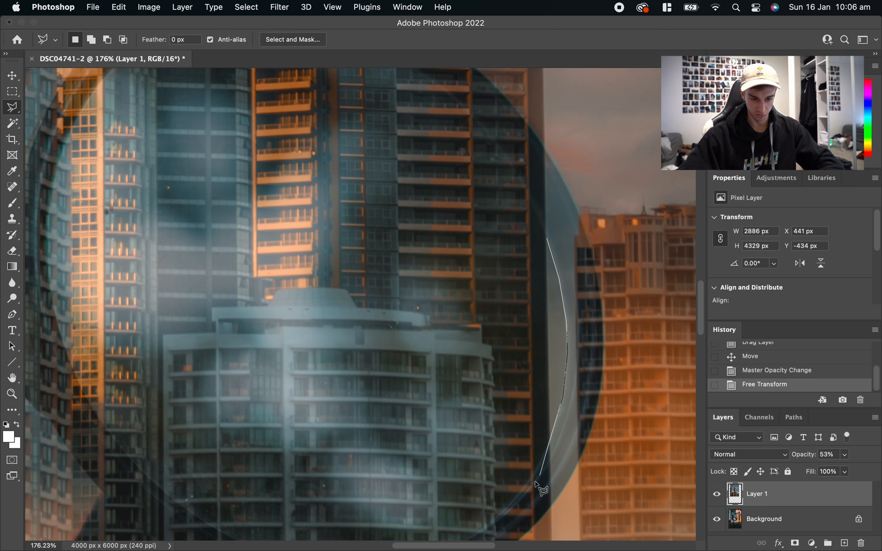
{"action": "left_click", "coordinate": [521, 490]}
Continue the lasso outline around the bottom of the mirror glass and up its lower left curve
{"action": "scroll", "coordinate": [522, 491], "scroll_direction": "down", "scroll_amount": 4}
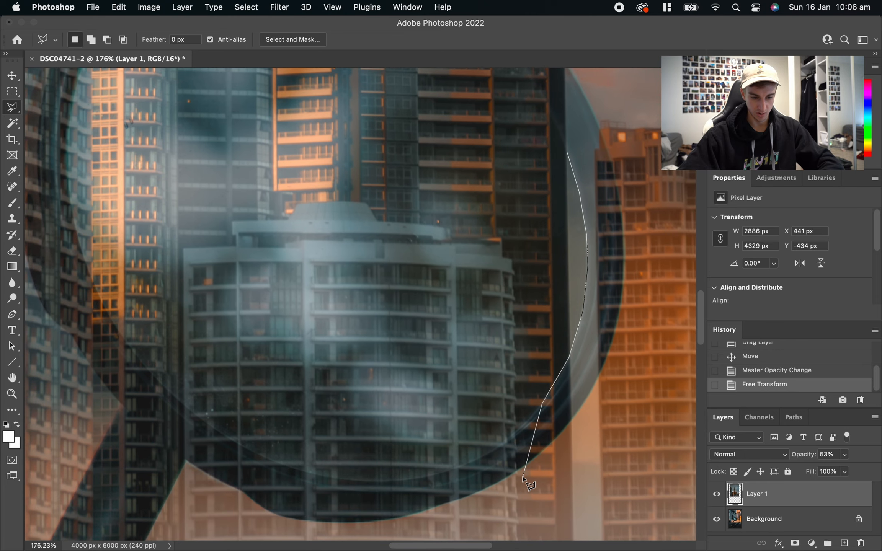
{"action": "left_click", "coordinate": [516, 431]}
{"action": "left_click", "coordinate": [468, 458]}
{"action": "left_click", "coordinate": [414, 479]}
{"action": "left_click", "coordinate": [300, 472]}
{"action": "left_click", "coordinate": [230, 440]}
{"action": "left_click", "coordinate": [187, 410]}
{"action": "scroll", "coordinate": [187, 409], "scroll_direction": "left", "scroll_amount": 4}
{"action": "left_click", "coordinate": [217, 398]}
{"action": "left_click", "coordinate": [185, 353]}
{"action": "left_click", "coordinate": [158, 284]}
Continue the lasso outline up the left edge of the mirror glass to a point in line with the tall tower's left side
{"action": "scroll", "coordinate": [157, 280], "scroll_direction": "up", "scroll_amount": 3}
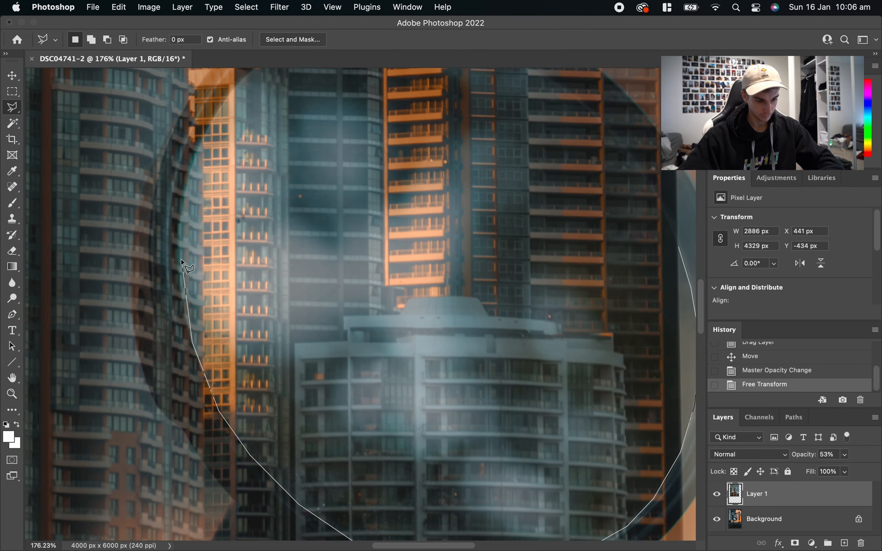
{"action": "left_click", "coordinate": [179, 263]}
{"action": "scroll", "coordinate": [180, 262], "scroll_direction": "up", "scroll_amount": 4}
{"action": "left_click", "coordinate": [181, 367]}
{"action": "left_click", "coordinate": [192, 320]}
{"action": "left_click", "coordinate": [217, 270]}
{"action": "left_click", "coordinate": [234, 251]}
{"action": "scroll", "coordinate": [351, 170], "scroll_direction": "up", "scroll_amount": 2}
{"action": "scroll", "coordinate": [350, 170], "scroll_direction": "up", "scroll_amount": 2}
{"action": "scroll", "coordinate": [194, 158], "scroll_direction": "up", "scroll_amount": 7}
{"action": "scroll", "coordinate": [229, 216], "scroll_direction": "down", "scroll_amount": 8}
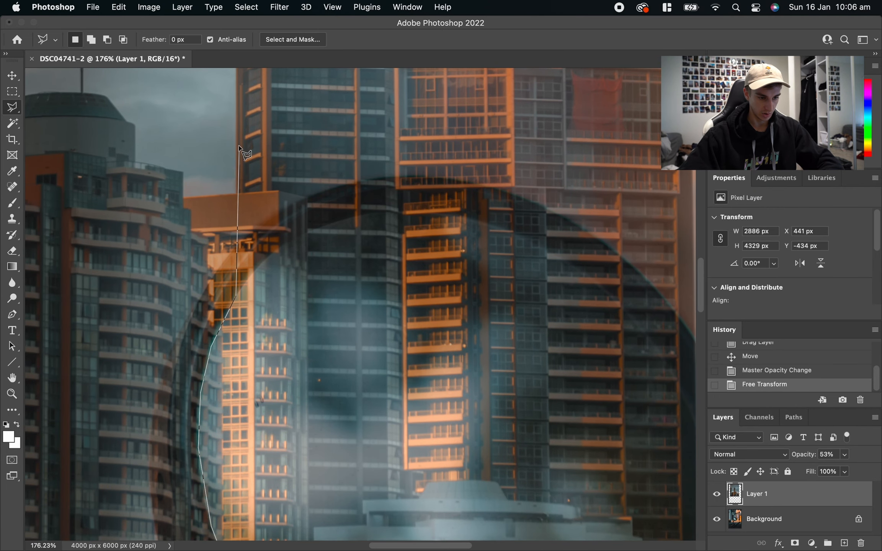
{"action": "left_click", "coordinate": [237, 296]}
Extend the lasso outline straight up the tall tower's left edge to its upper left corner, removing any misplaced point
{"action": "scroll", "coordinate": [236, 142], "scroll_direction": "up", "scroll_amount": 3}
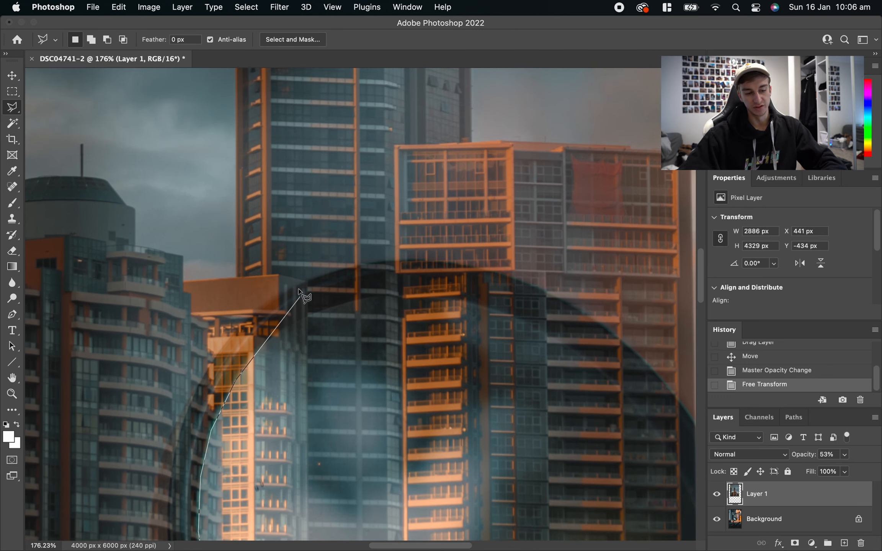
{"action": "left_click", "coordinate": [210, 294]}
{"action": "key", "text": "BackSpace"}
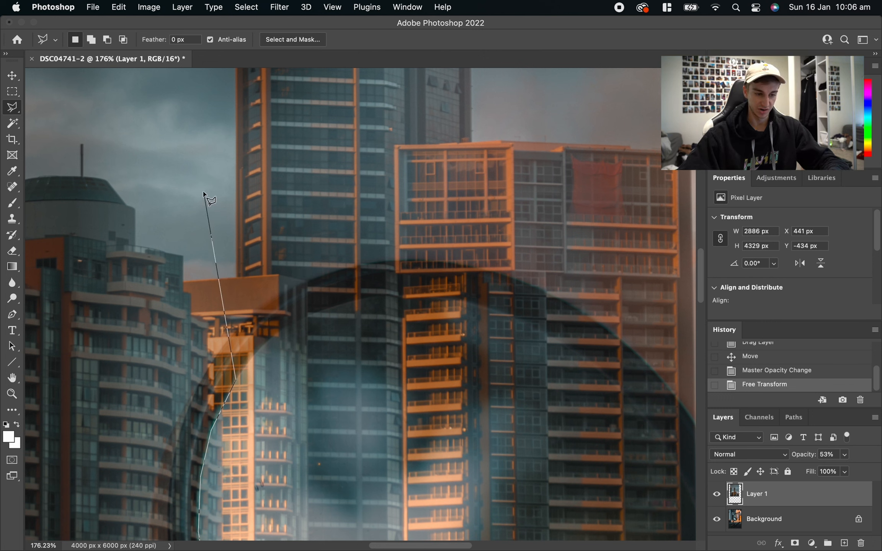
{"action": "left_click", "coordinate": [235, 169]}
{"action": "scroll", "coordinate": [235, 168], "scroll_direction": "up", "scroll_amount": 10}
{"action": "scroll", "coordinate": [235, 169], "scroll_direction": "left", "scroll_amount": 3}
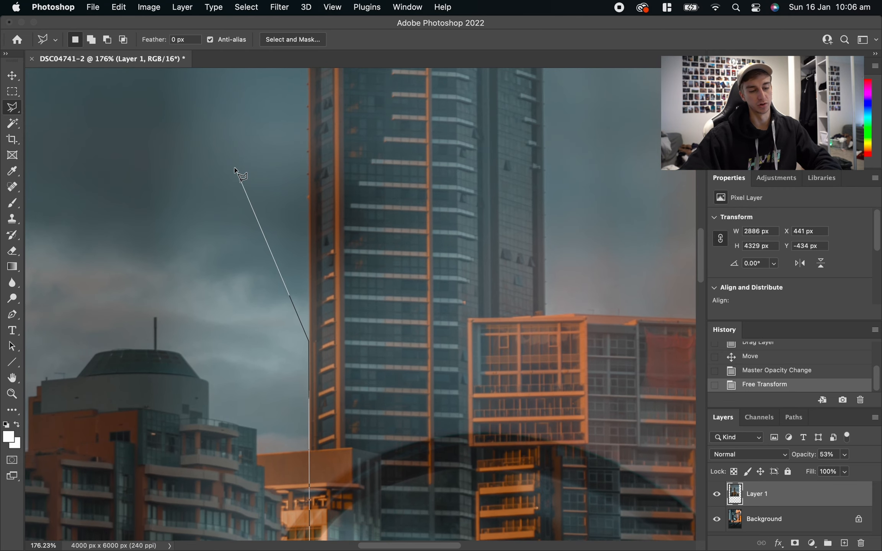
{"action": "scroll", "coordinate": [354, 252], "scroll_direction": "up", "scroll_amount": 5}
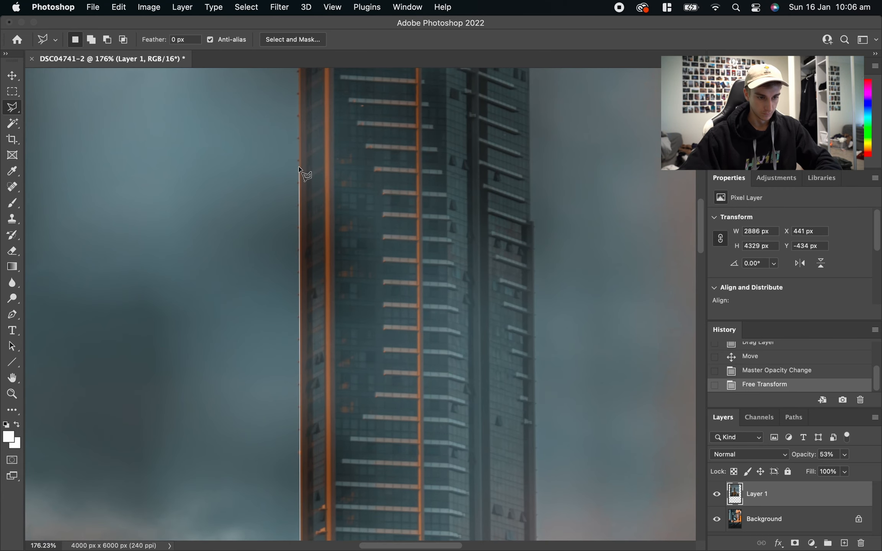
{"action": "scroll", "coordinate": [299, 169], "scroll_direction": "up", "scroll_amount": 6}
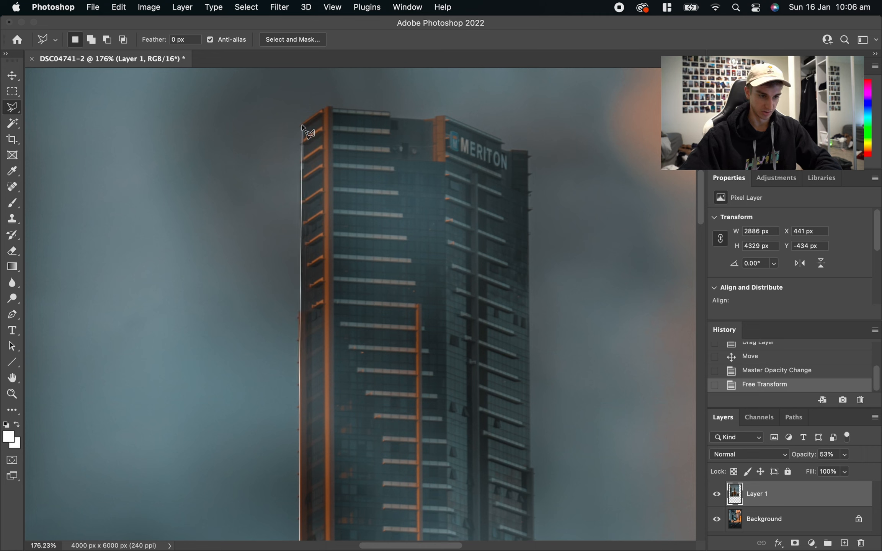
{"action": "left_click", "coordinate": [302, 126]}
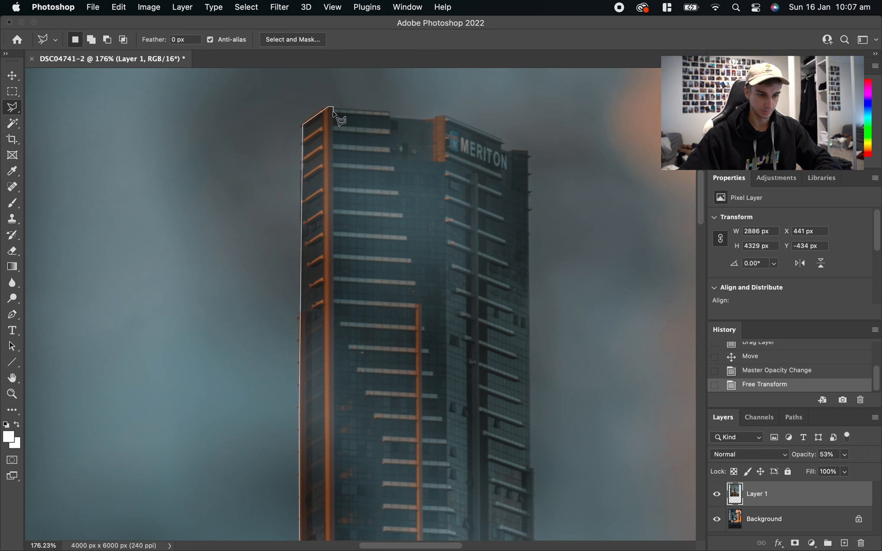
Continue the lasso outline along the tall tower's stepped roofline, from its upper left corner to its upper right corner
{"action": "left_click", "coordinate": [389, 114]}
{"action": "scroll", "coordinate": [400, 137], "scroll_direction": "up", "scroll_amount": 3}
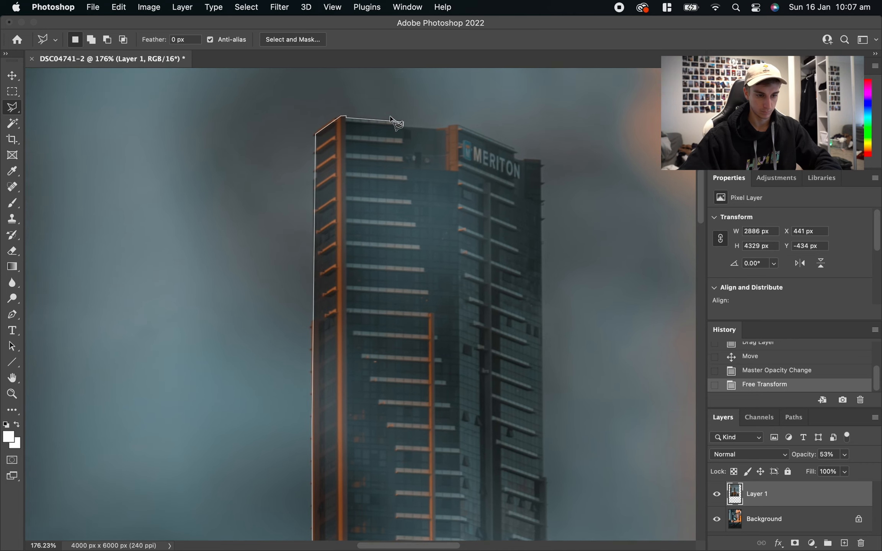
{"action": "left_click", "coordinate": [433, 220]}
{"action": "left_click", "coordinate": [450, 213]}
{"action": "left_click", "coordinate": [465, 213]}
{"action": "left_click", "coordinate": [555, 249]}
{"action": "left_click", "coordinate": [555, 264]}
{"action": "left_click", "coordinate": [570, 268]}
{"action": "left_click", "coordinate": [596, 269]}
Extend the lasso outline down the tall tower's right edge and along the roof of the lower orange-framed building to its far right corner
{"action": "scroll", "coordinate": [595, 269], "scroll_direction": "down", "scroll_amount": 10}
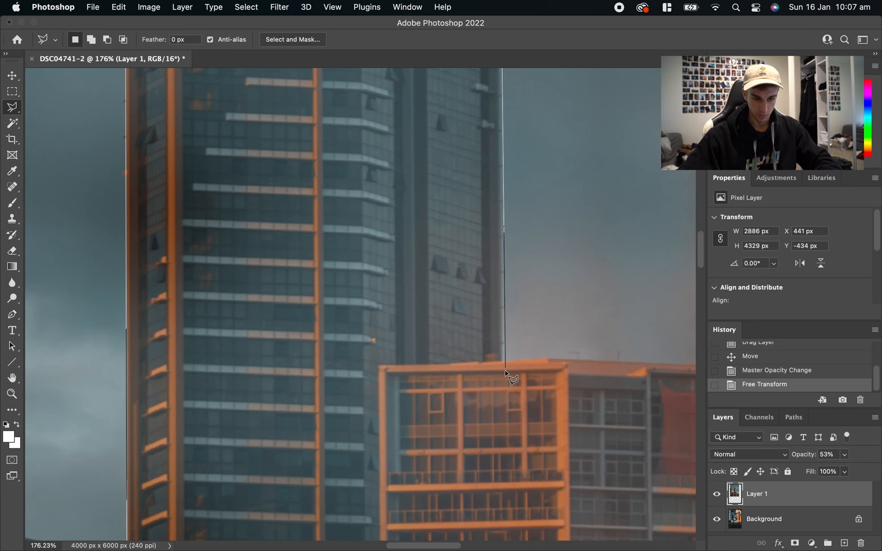
{"action": "left_click", "coordinate": [505, 360]}
{"action": "scroll", "coordinate": [505, 360], "scroll_direction": "right", "scroll_amount": 5}
{"action": "left_click", "coordinate": [368, 359]}
{"action": "left_click", "coordinate": [578, 367]}
{"action": "left_click", "coordinate": [579, 373]}
{"action": "left_click", "coordinate": [650, 373]}
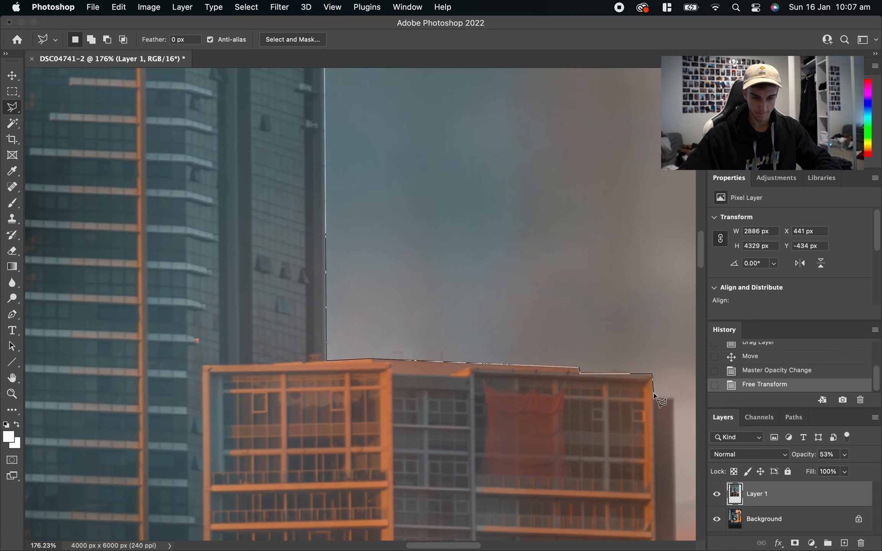
{"action": "left_click", "coordinate": [652, 397]}
{"action": "left_click", "coordinate": [672, 399]}
Run the lasso outline down the lower building's right edge to the mirror glass and close the selection
{"action": "scroll", "coordinate": [439, 476], "scroll_direction": "down", "scroll_amount": 10}
{"action": "scroll", "coordinate": [439, 476], "scroll_direction": "right", "scroll_amount": 8}
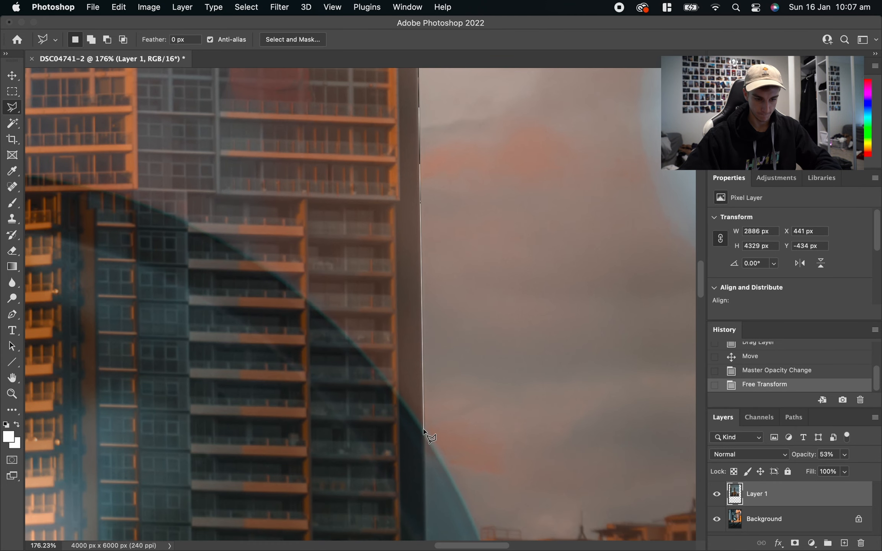
{"action": "scroll", "coordinate": [424, 430], "scroll_direction": "down", "scroll_amount": 5}
{"action": "double_click", "coordinate": [418, 435]}
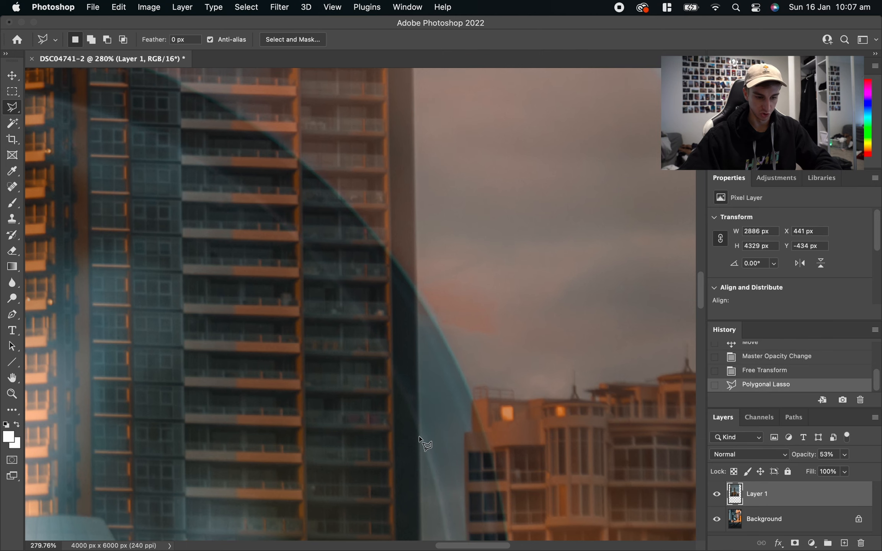
Invert the selection and cut away the skyline layer's pixels outside the traced buildings and mirror glass
{"action": "scroll", "coordinate": [418, 436], "scroll_direction": "down", "scroll_amount": 10}
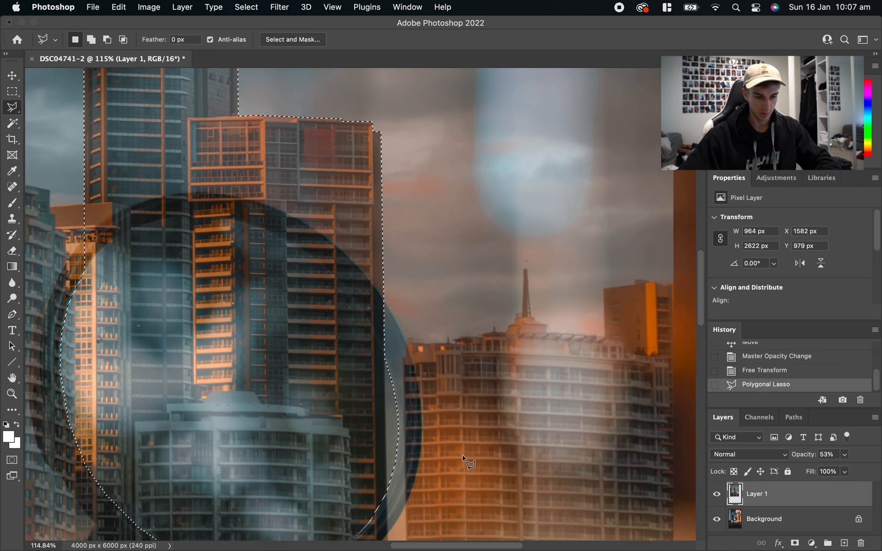
{"action": "scroll", "coordinate": [462, 456], "scroll_direction": "down", "scroll_amount": 5}
{"action": "scroll", "coordinate": [455, 421], "scroll_direction": "left", "scroll_amount": 6}
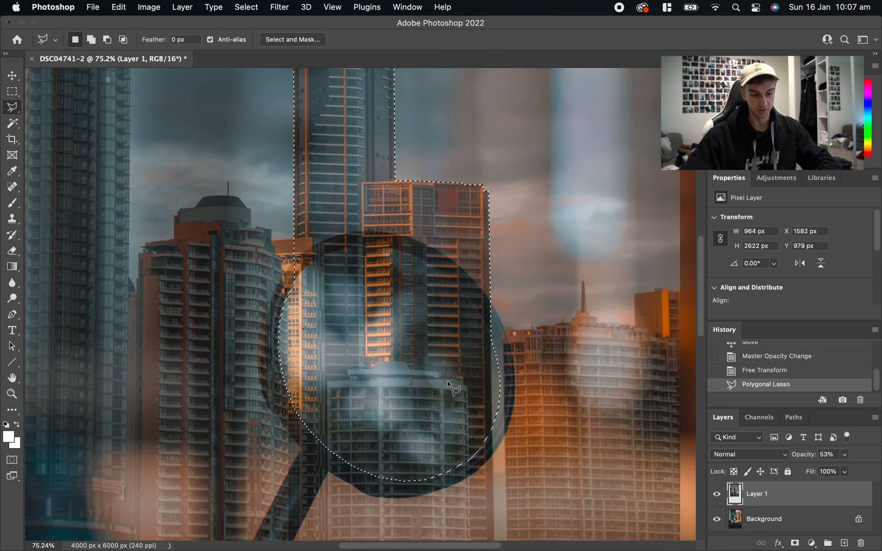
{"action": "right_click", "coordinate": [405, 336]}
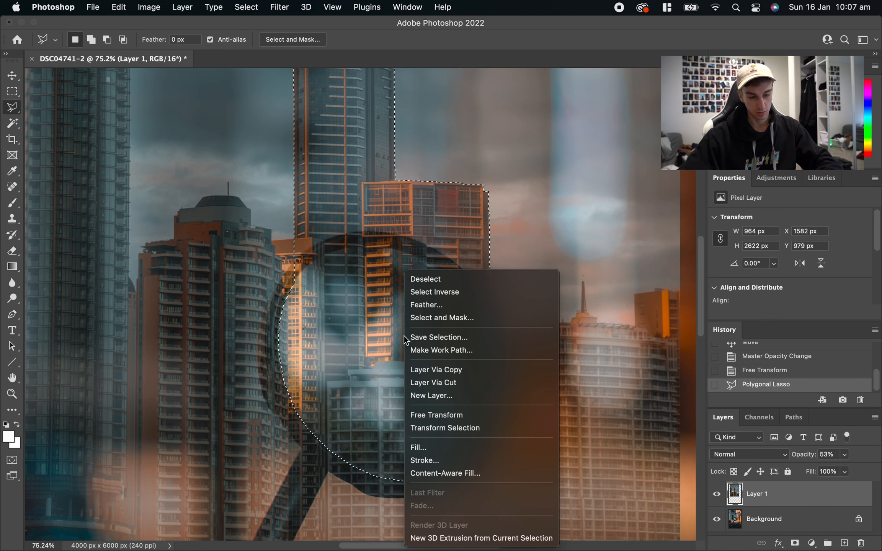
{"action": "left_click", "coordinate": [452, 297]}
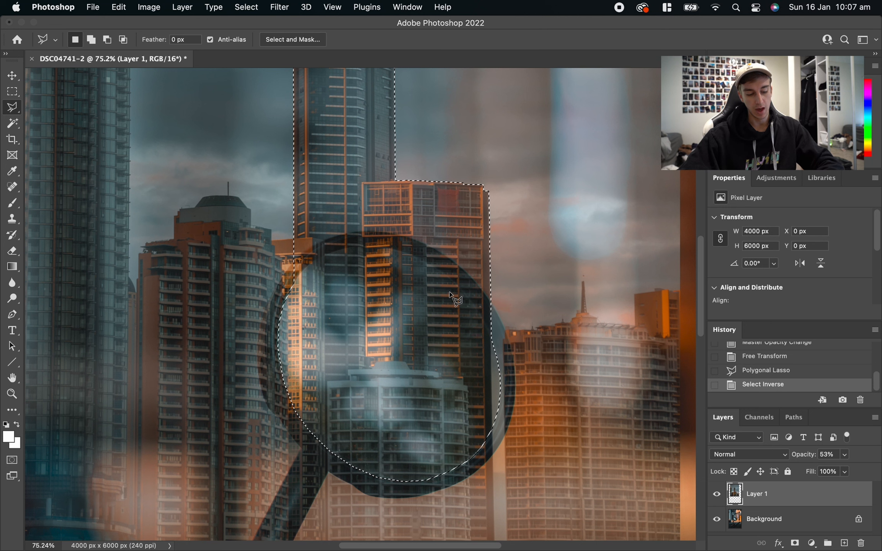
{"action": "key", "text": "Delete"}
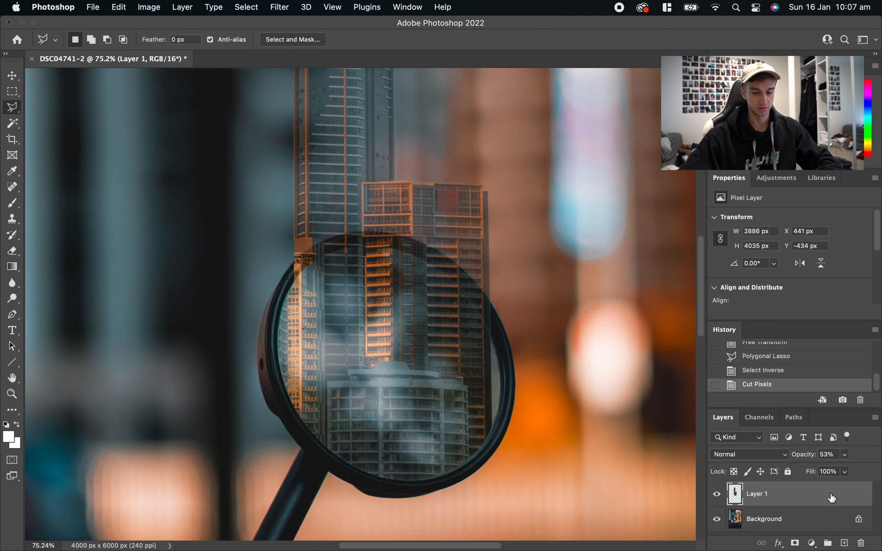
Raise the opacity of the cut-out skyline layer to 100%
{"action": "left_click", "coordinate": [844, 454]}
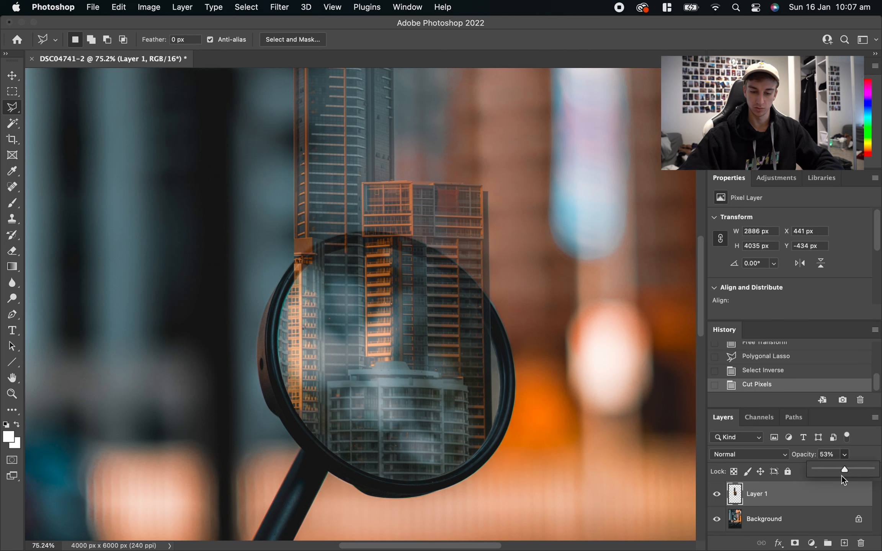
{"action": "left_click", "coordinate": [846, 470]}
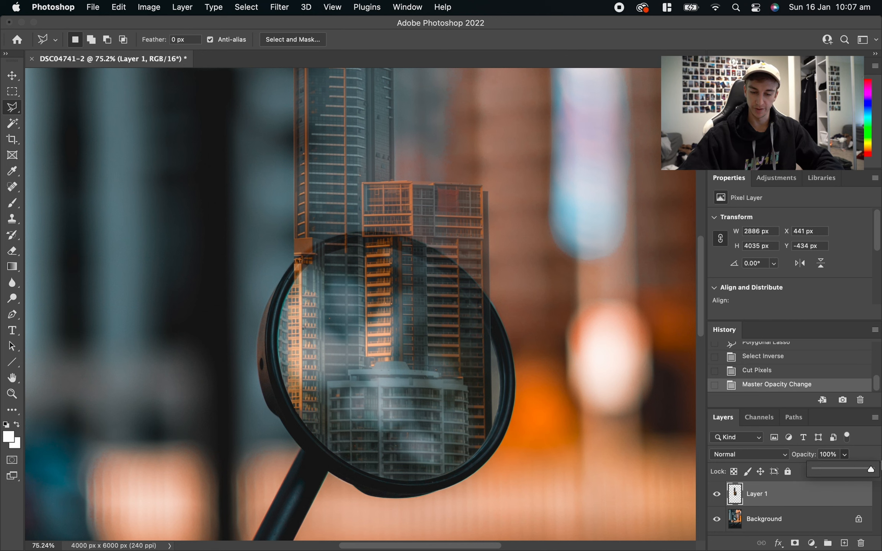
{"action": "left_click_drag", "start_coordinate": [847, 474], "coordinate": [874, 471]}
{"action": "key", "text": "super+minus"}
{"action": "key", "text": "super+minus"}
{"action": "key", "text": "super+minus"}
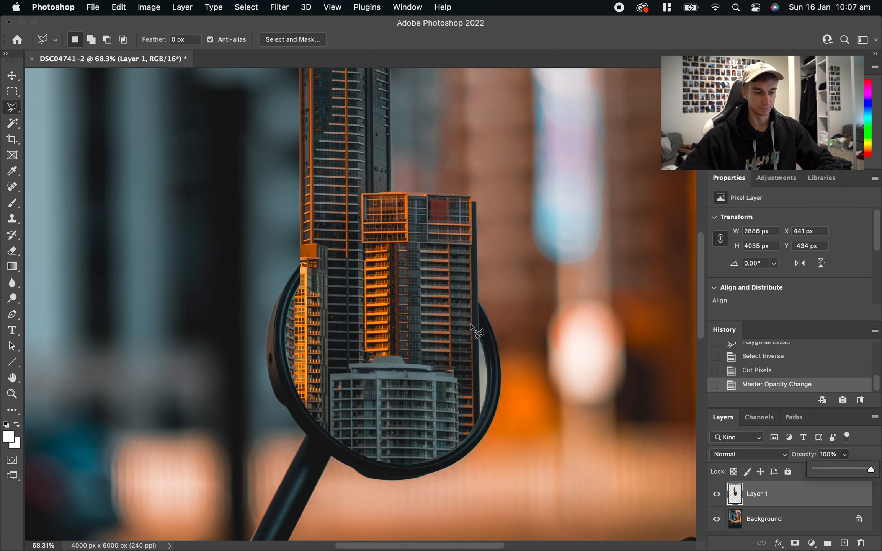